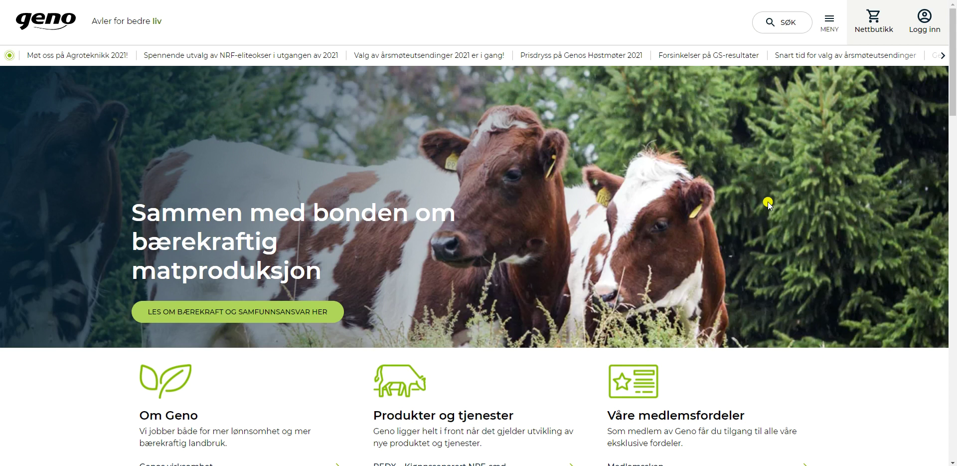
- Log in as produsent/inseminør and open the Innhold i beholder page from Min side
click(923, 19)
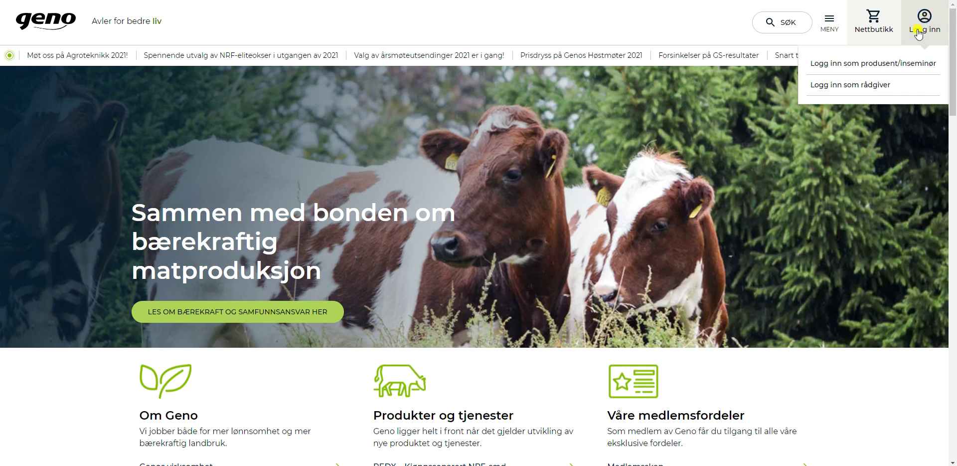
click(863, 64)
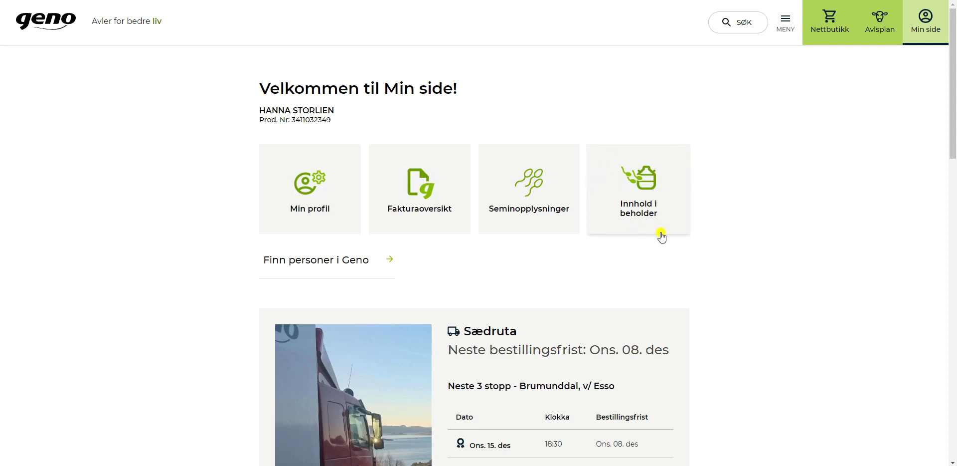
click(646, 186)
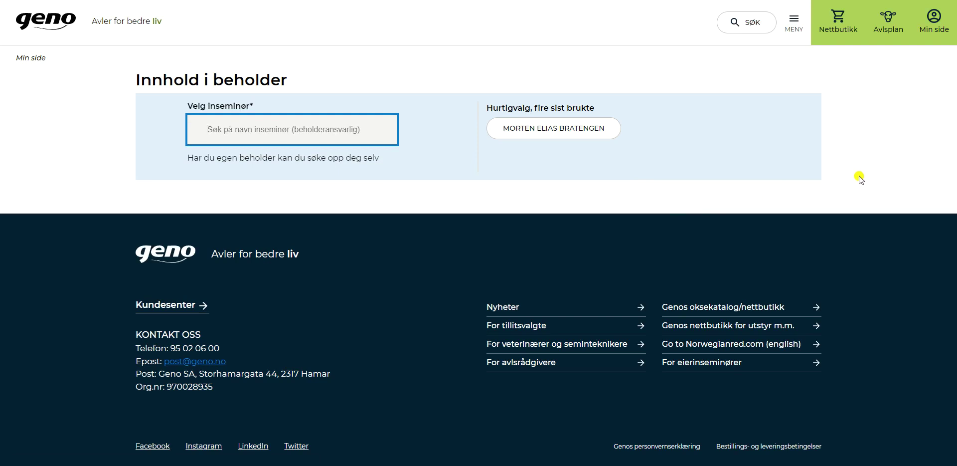
- Search the inseminators by first name, clear the search, and choose the recently used inseminator from the quick selection
text(hans)
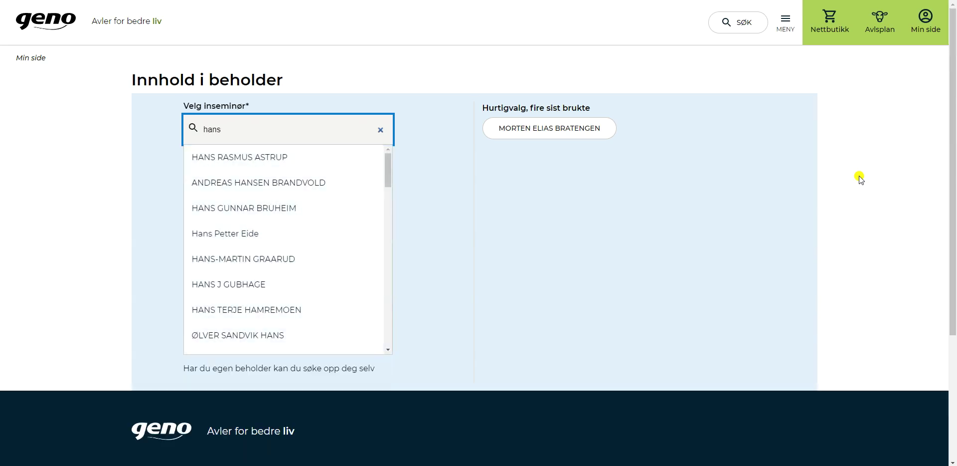
click(382, 132)
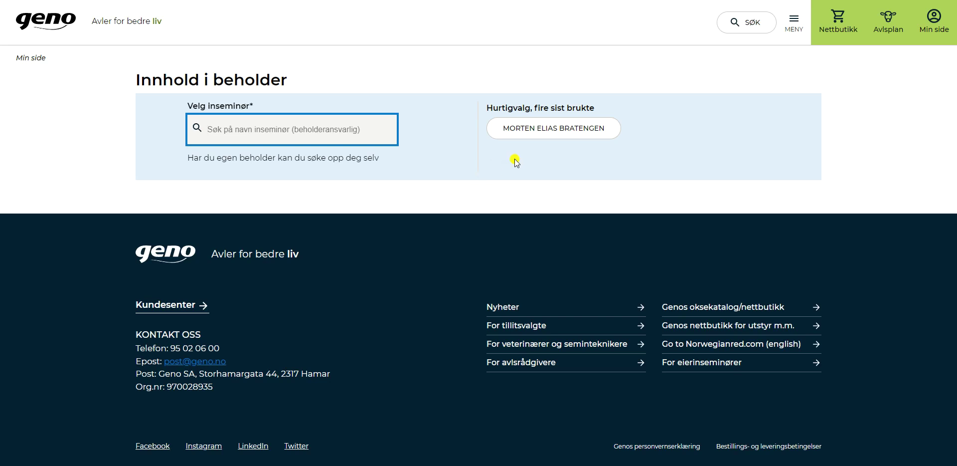
click(556, 131)
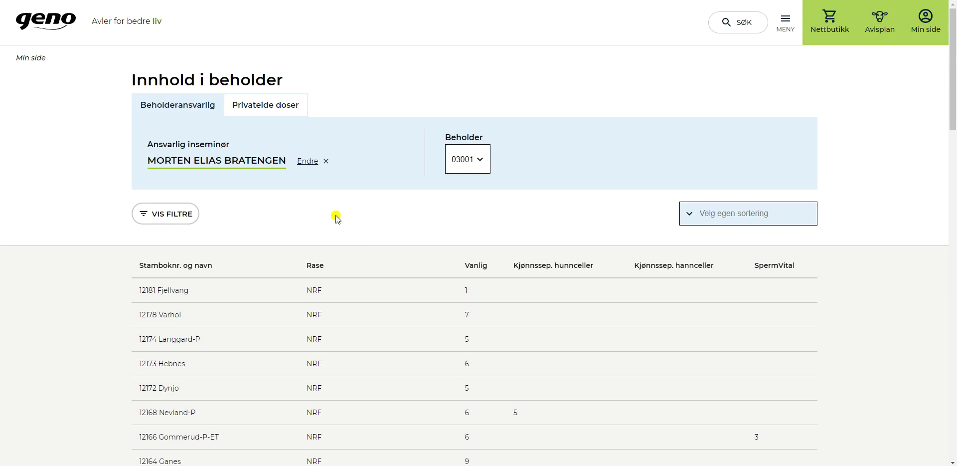
- Review the whole list of bulls in the inseminator's container, including breeds and doses per semen type
scroll(878, 157, down, 1)
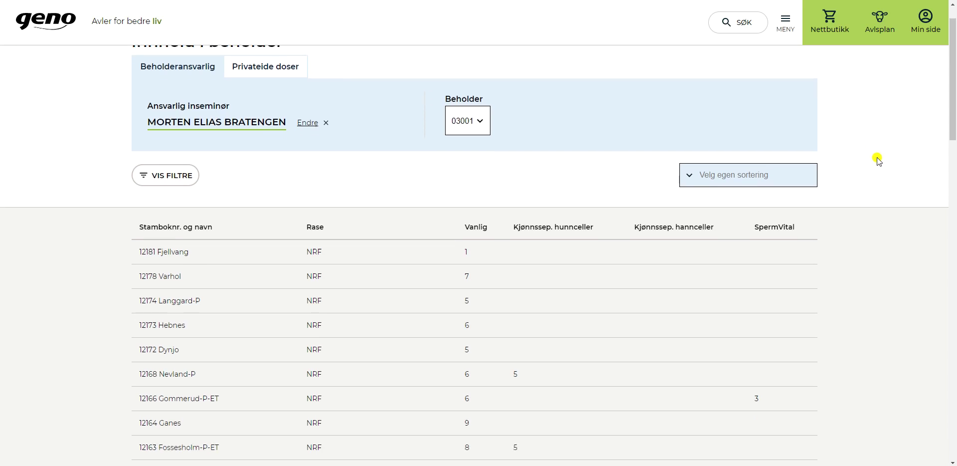
scroll(877, 157, down, 12)
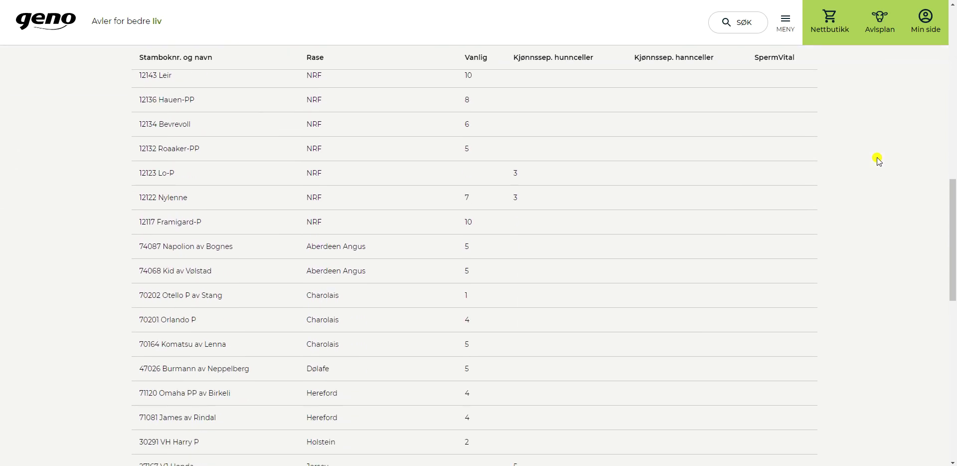
scroll(877, 157, down, 10)
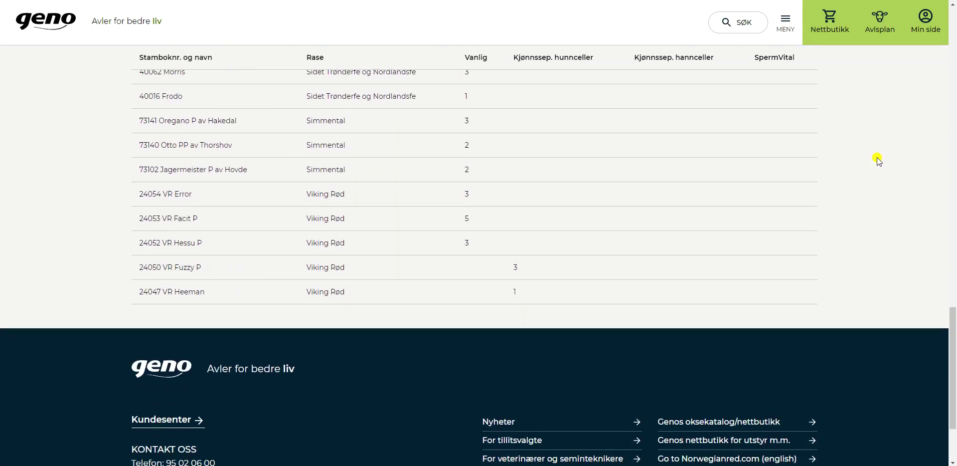
scroll(877, 157, up, 10)
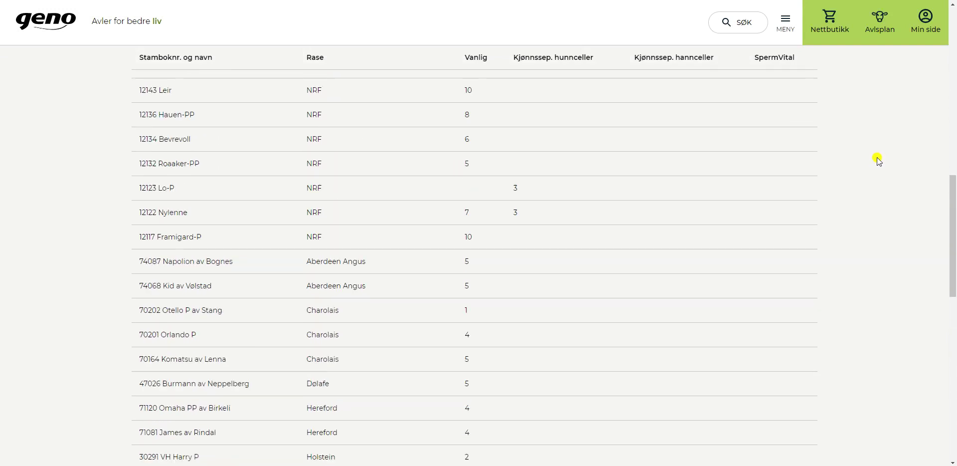
scroll(877, 157, up, 10)
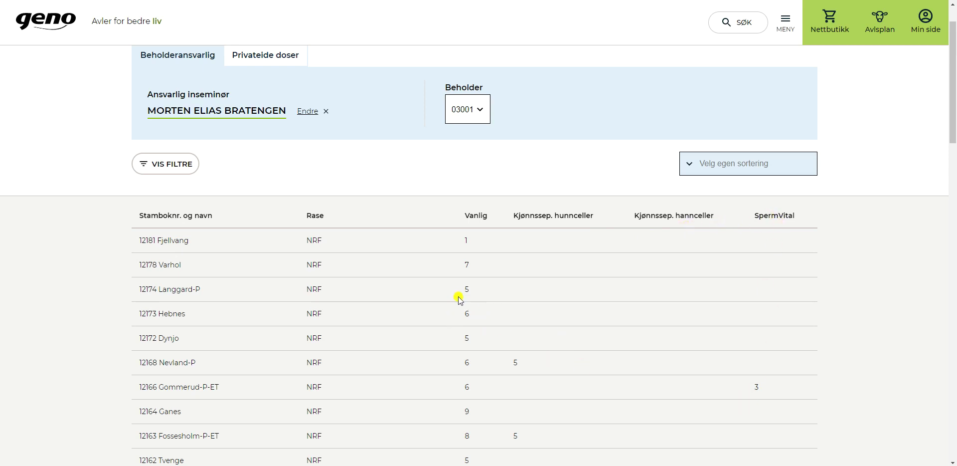
scroll(367, 250, up, 1)
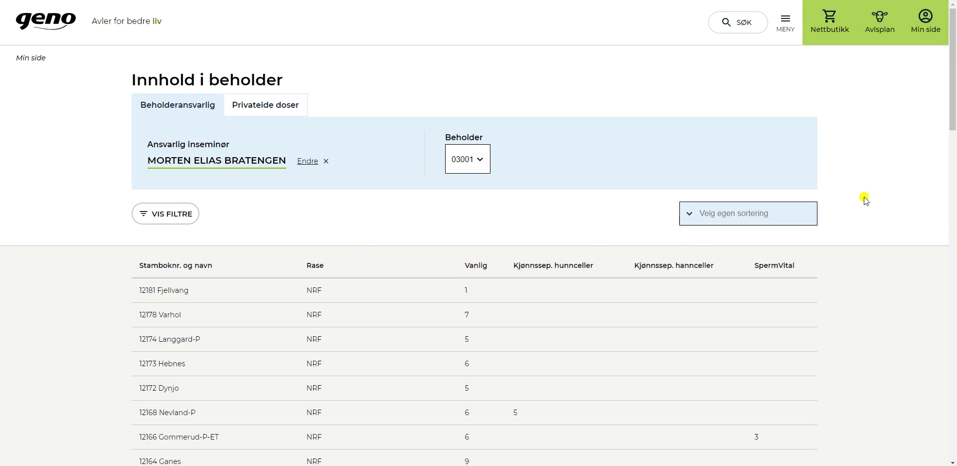
- Sort the container's bull list by Kjønnssep. hunnceller and examine the bulls with such doses
click(699, 215)
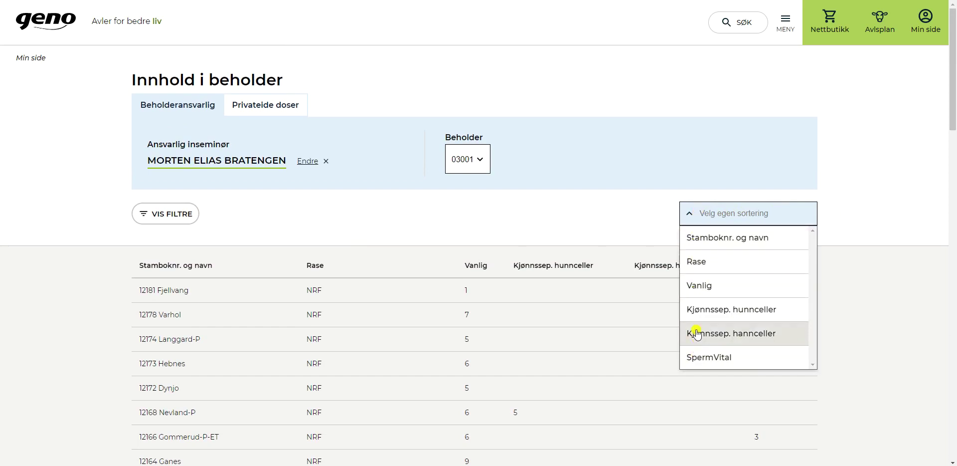
click(704, 310)
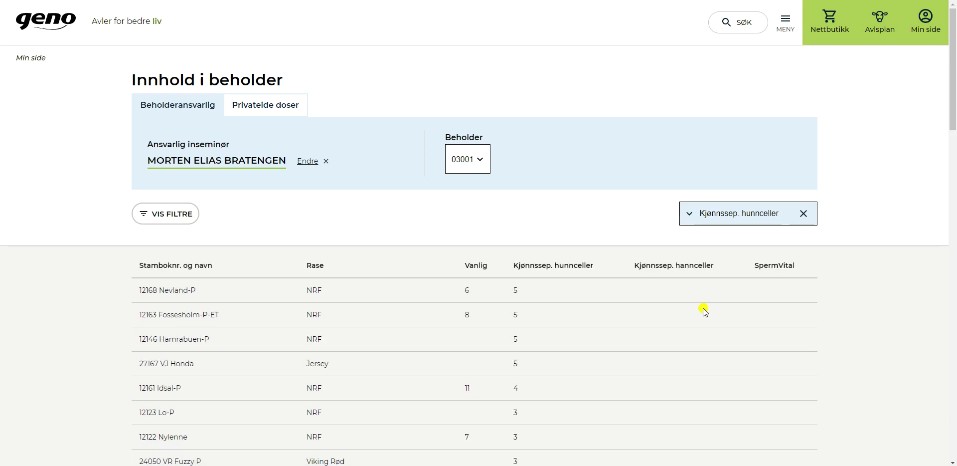
scroll(891, 237, down, 2)
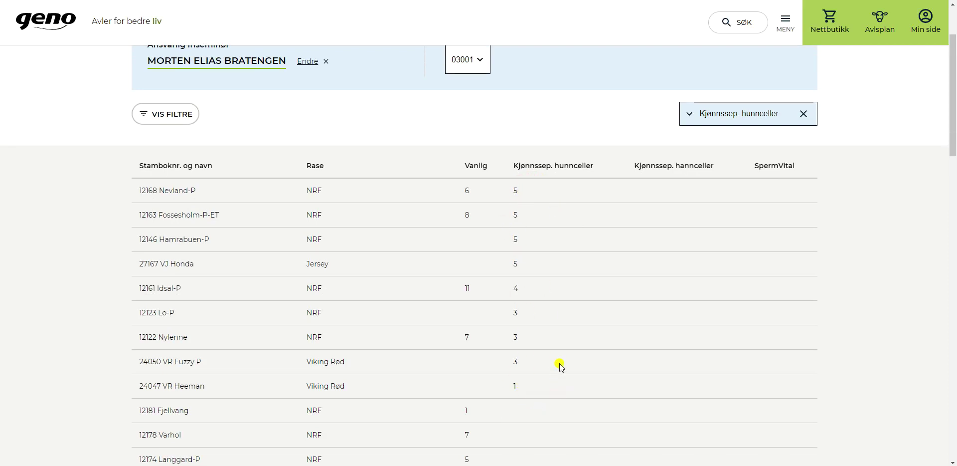
scroll(561, 366, up, 1)
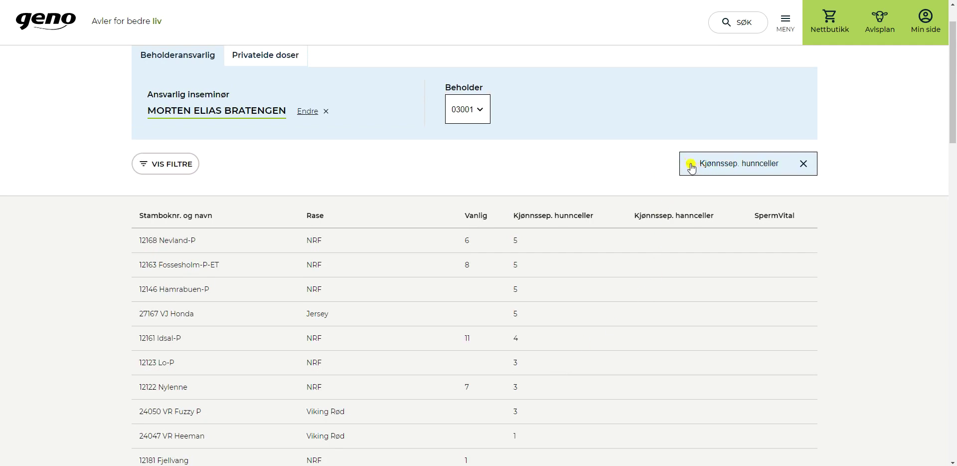
- Clear the custom sorting, and filter the bulls by semen type SpermVital before resetting the filter
click(158, 166)
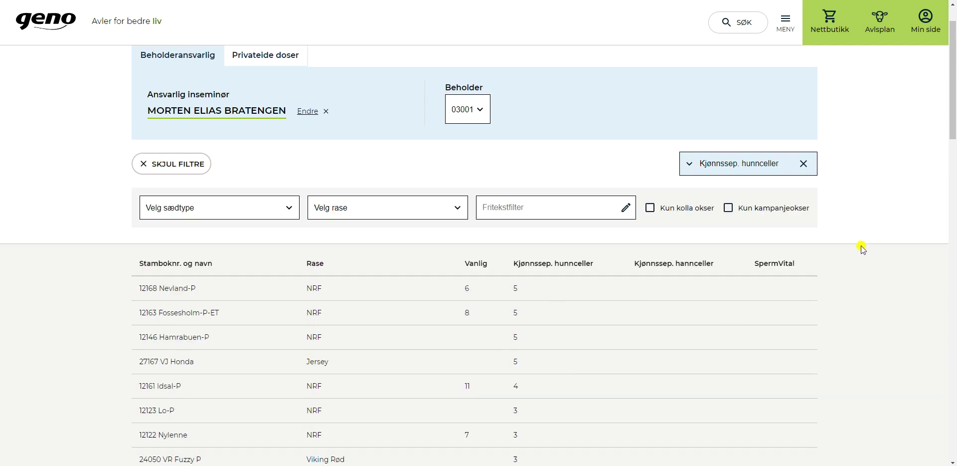
click(803, 163)
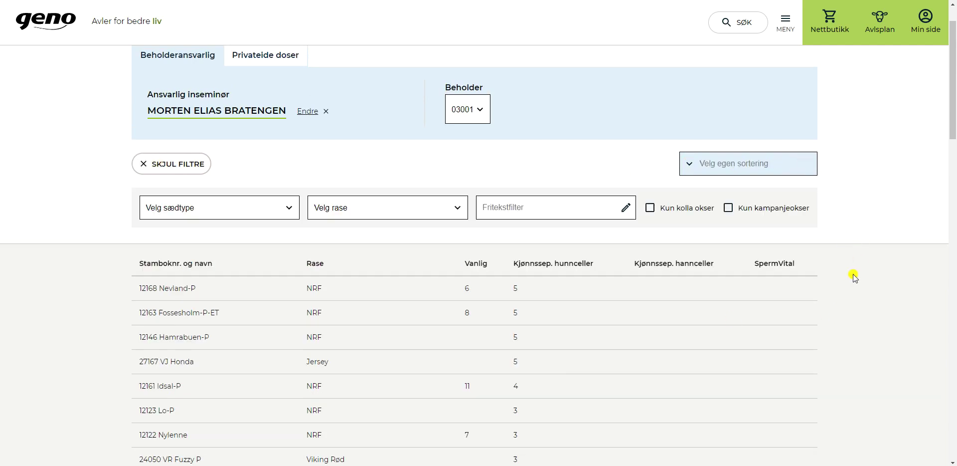
click(291, 213)
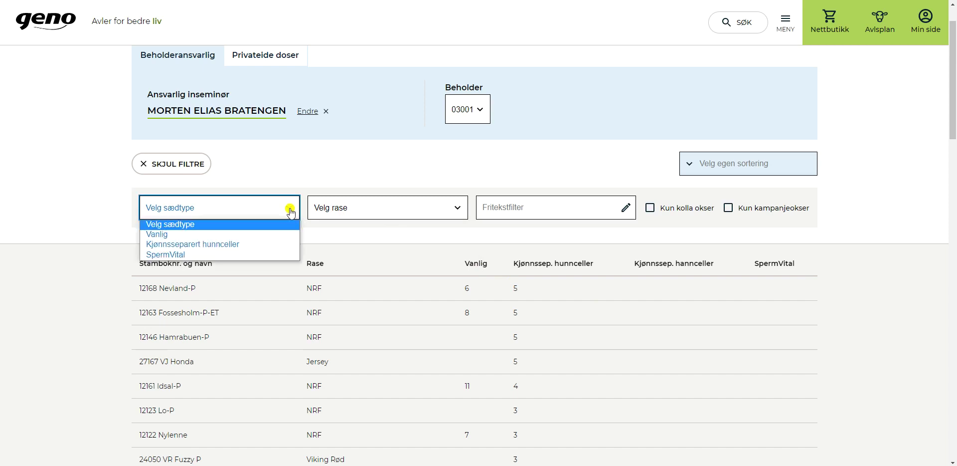
click(178, 255)
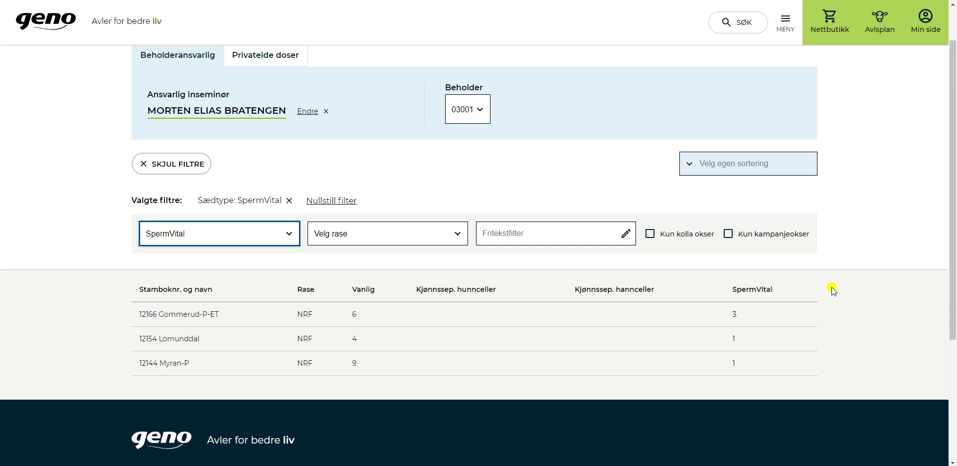
click(329, 200)
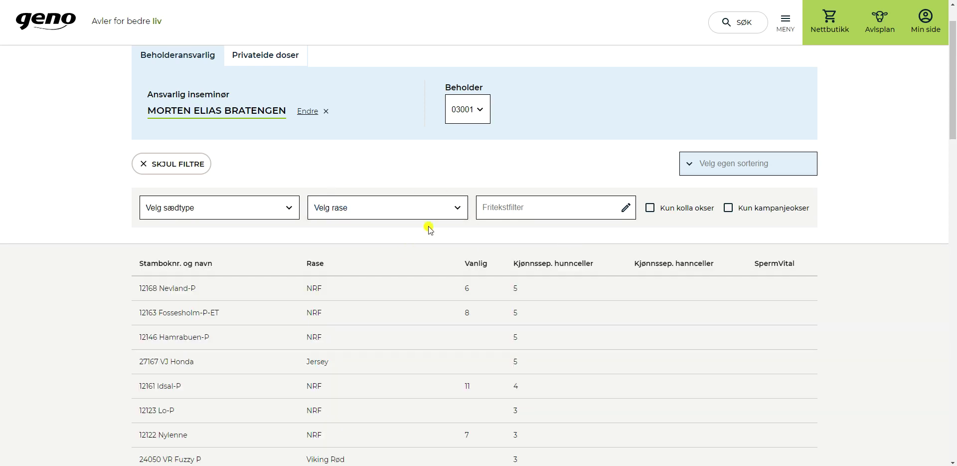
- Filter the container's bulls by the breed Viking Rød, and reset the filter after viewing them
click(457, 212)
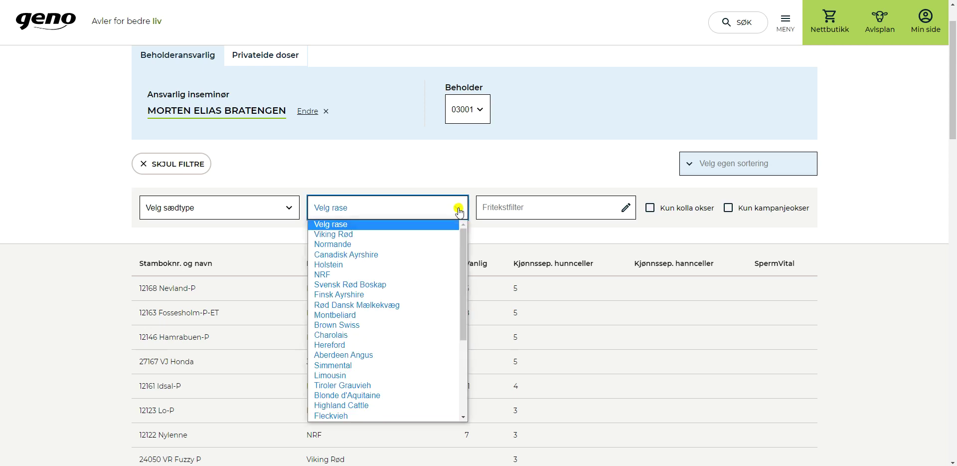
click(339, 234)
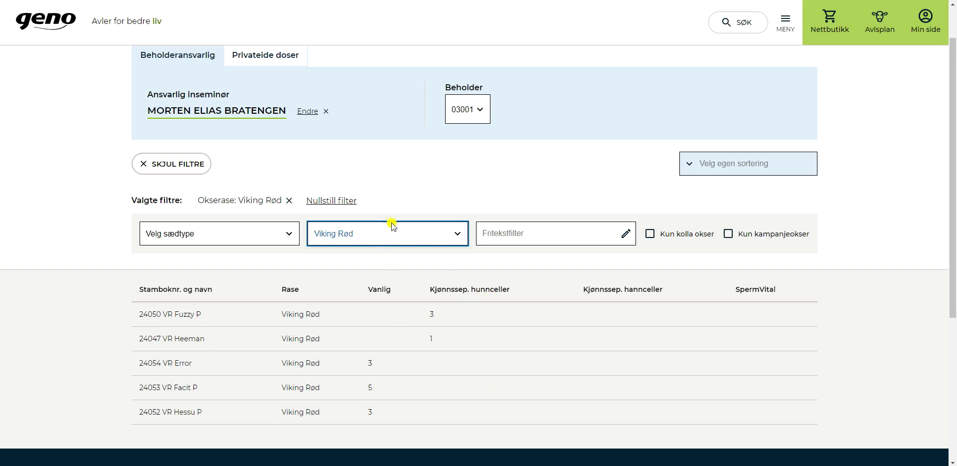
click(332, 201)
- Try the Kun kolla okser and Kun kampanjeokser filters, leave both off, and hide the filter options
click(649, 208)
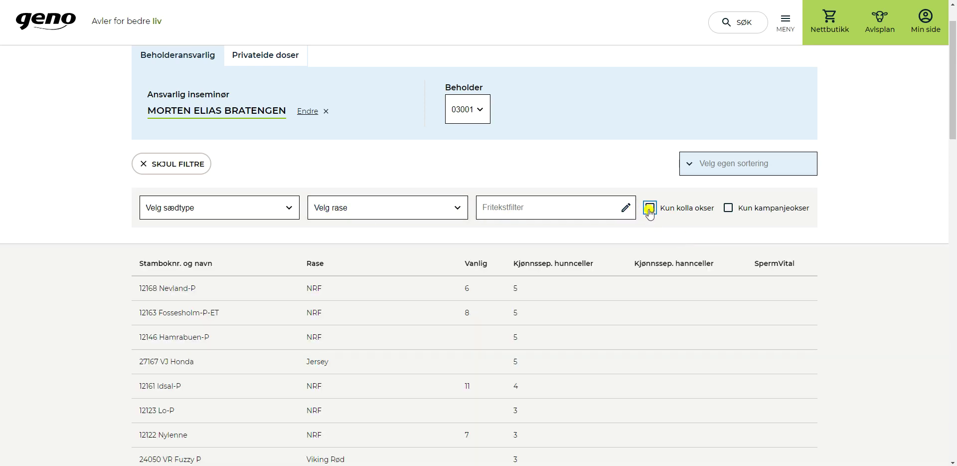
scroll(842, 289, down, 3)
scroll(842, 289, up, 3)
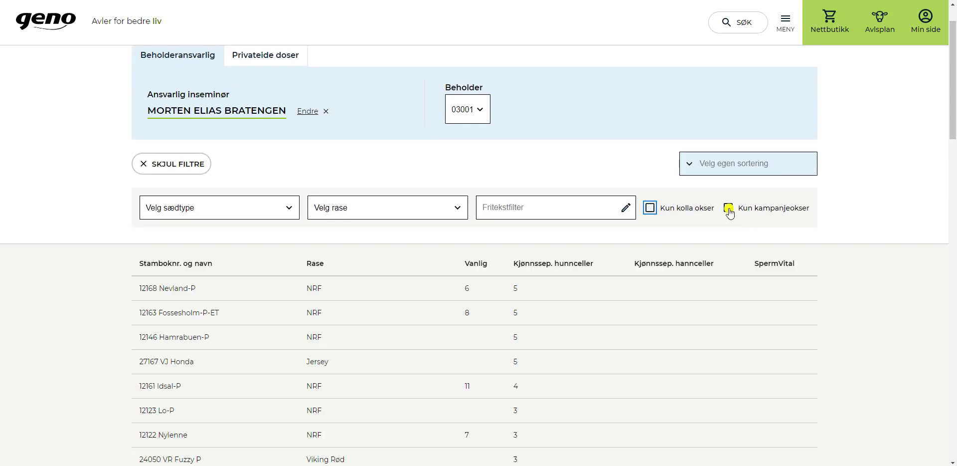
click(728, 207)
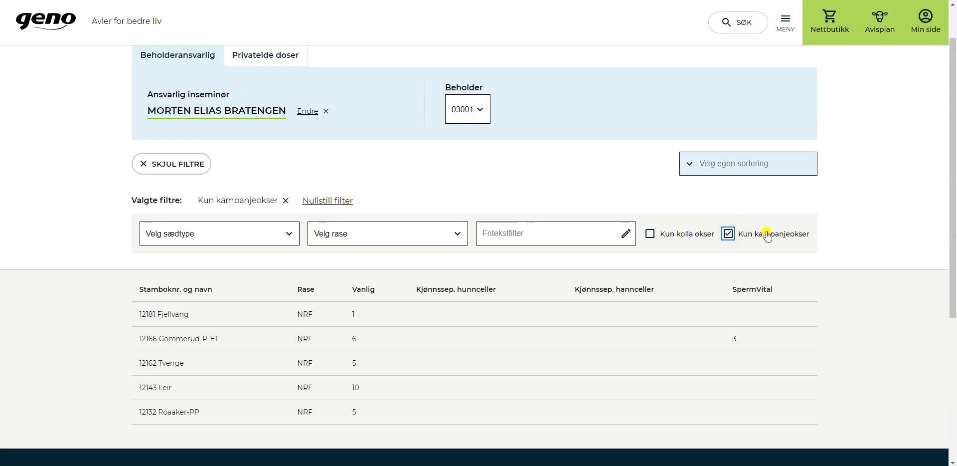
click(728, 233)
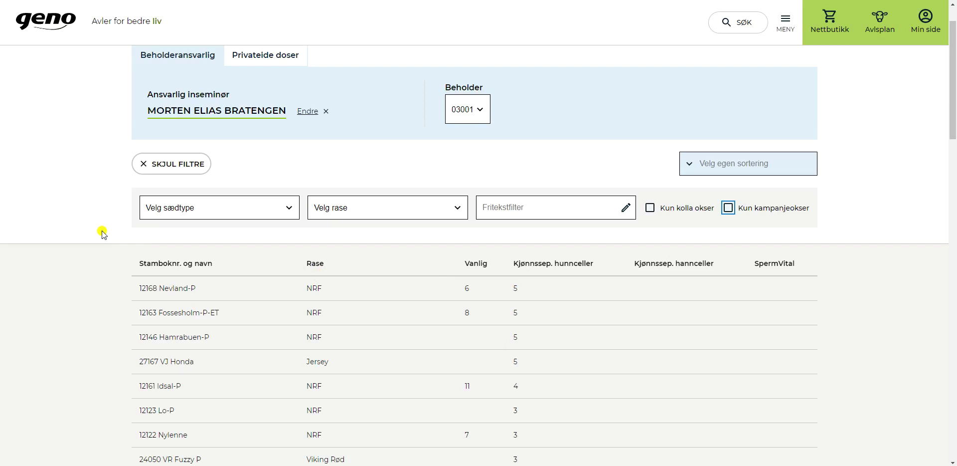
click(144, 168)
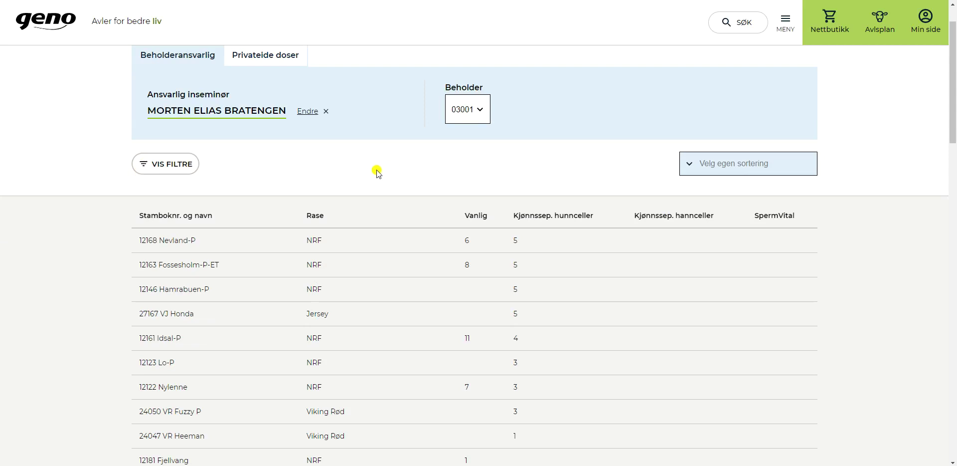
- Check which containers can be selected for the chosen inseminator
scroll(380, 172, up, 1)
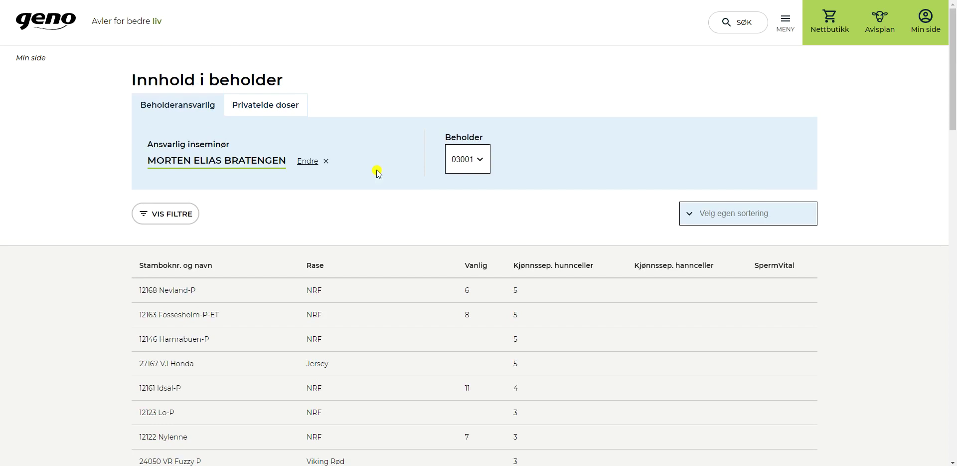
click(481, 161)
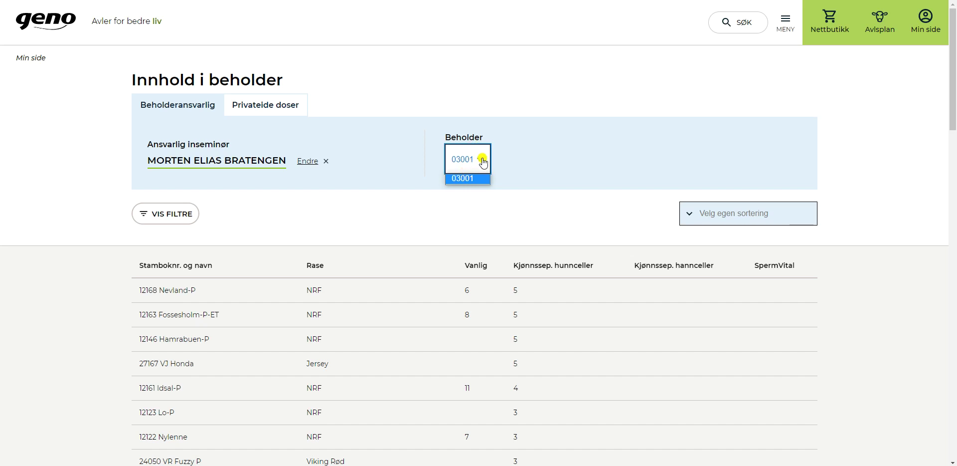
click(483, 162)
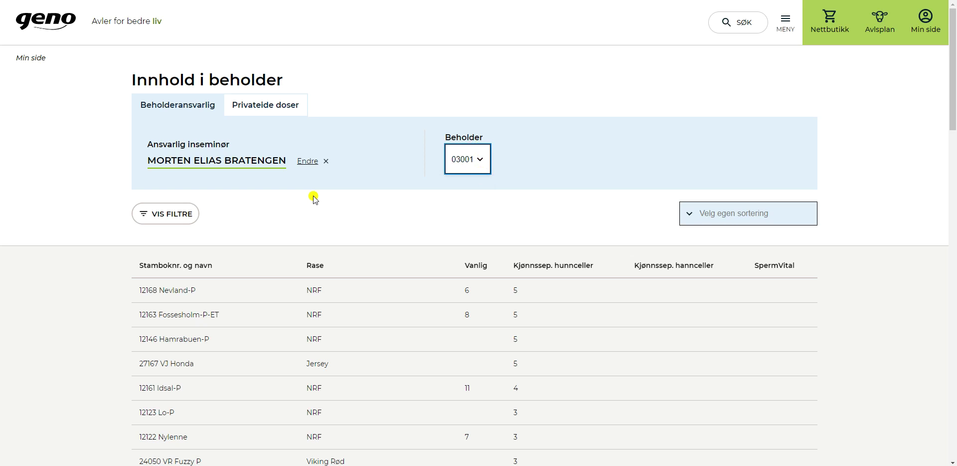
- Remove the chosen inseminator, search by part of a first name, and choose the recently used inseminator again
click(327, 163)
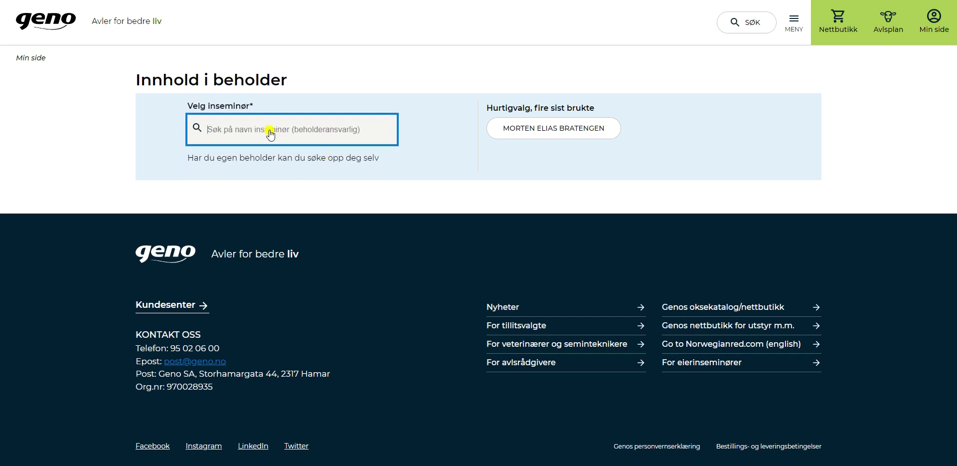
text(bjør)
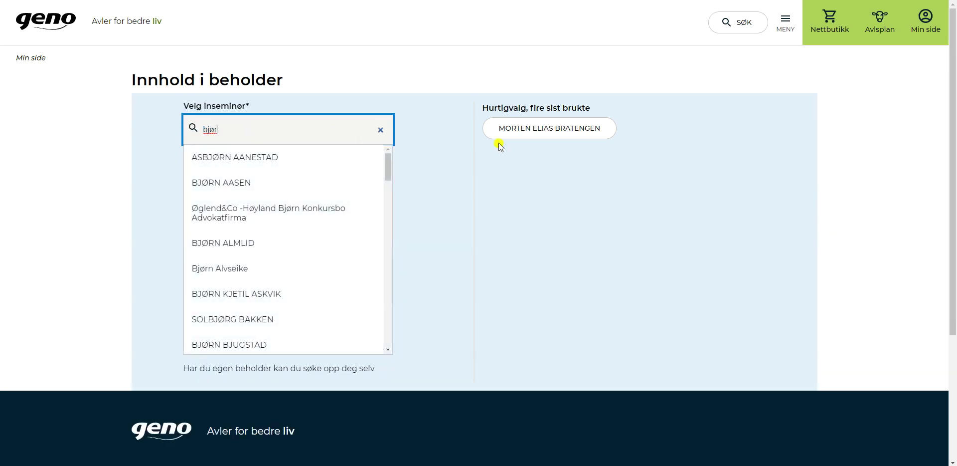
click(427, 145)
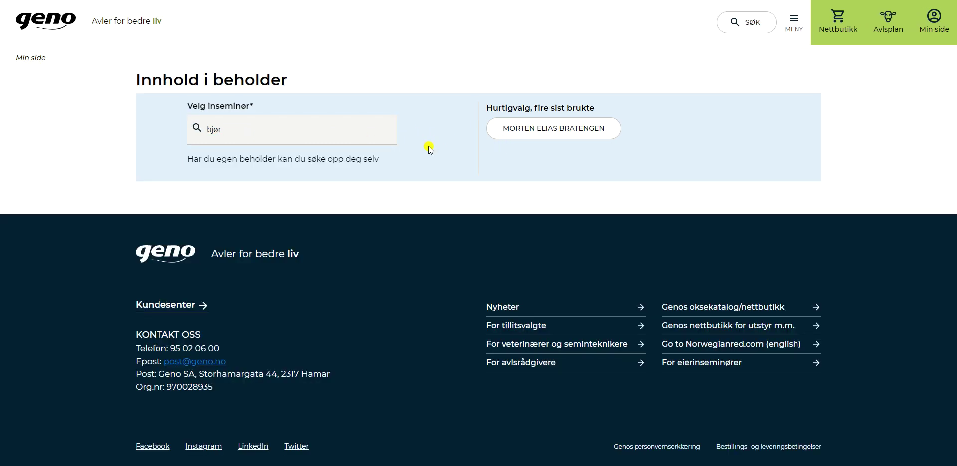
click(518, 131)
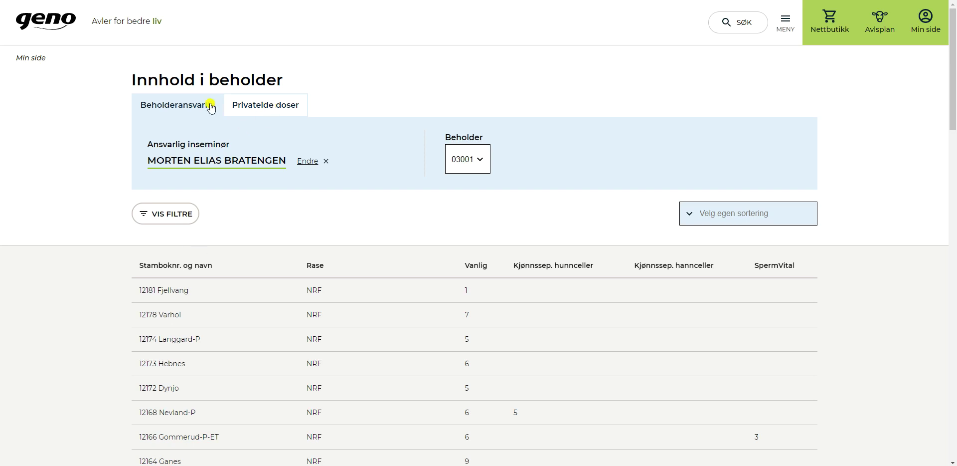
- Examine the Privateide doser overview and its sorting options, and return to the Beholderansvarlig view
click(255, 107)
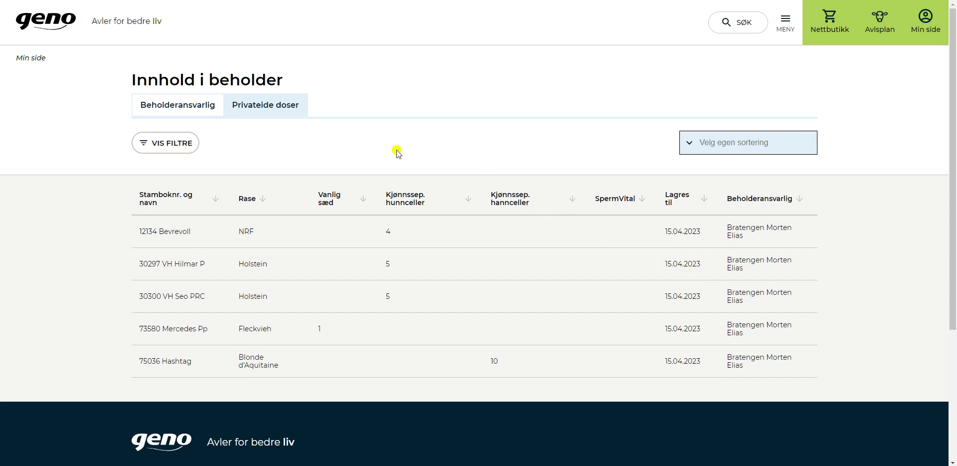
click(691, 146)
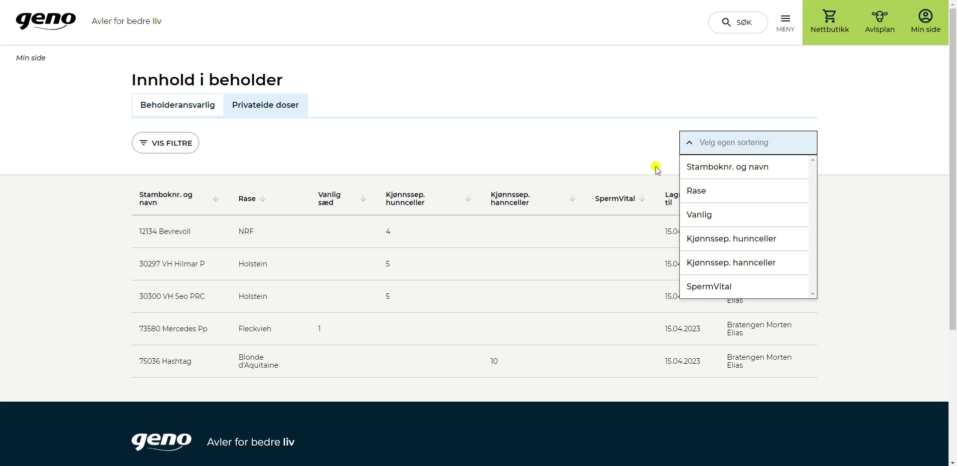
click(655, 150)
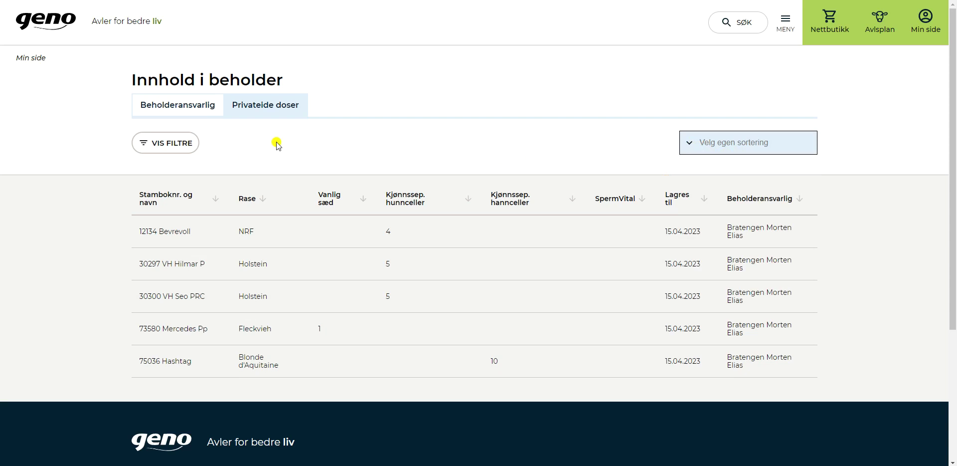
click(186, 107)
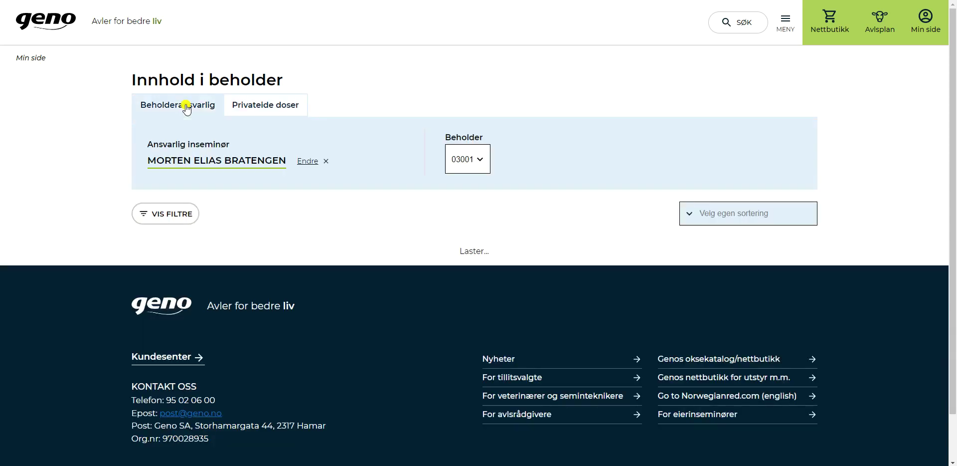